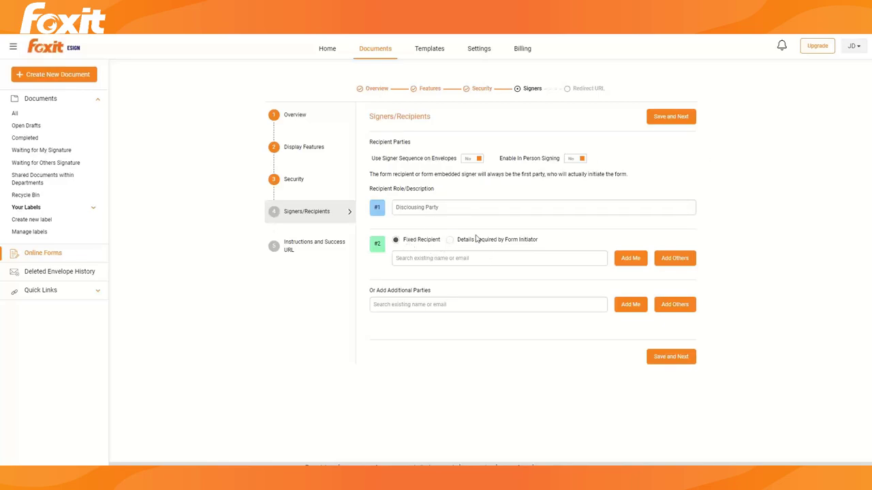
- Make recipient #2, the Receiving Party, initiator-supplied and optional, left Required by default
click(452, 242)
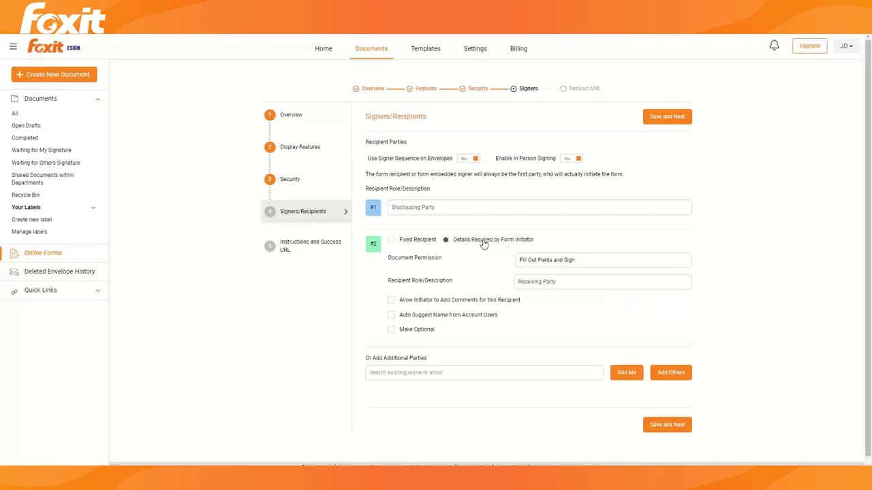
click(391, 330)
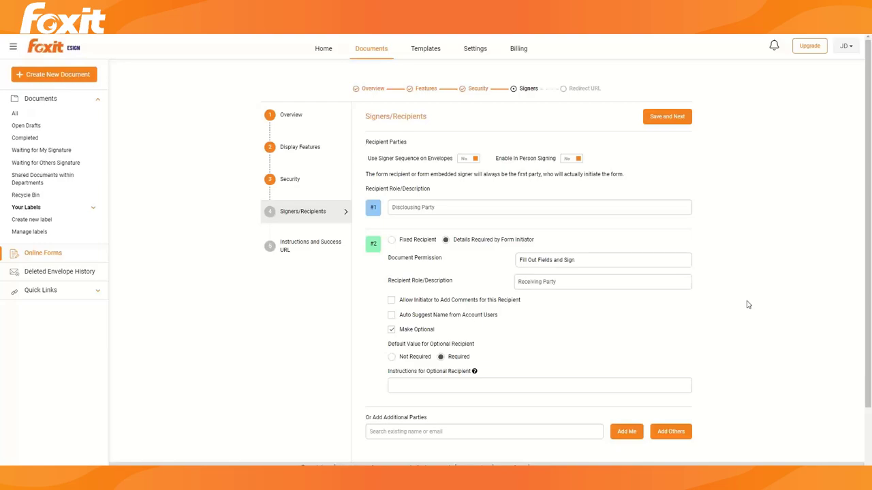
- Save the recipients and enter initiator instructions 'Please fill out the fields and sign, thank you!'
click(684, 119)
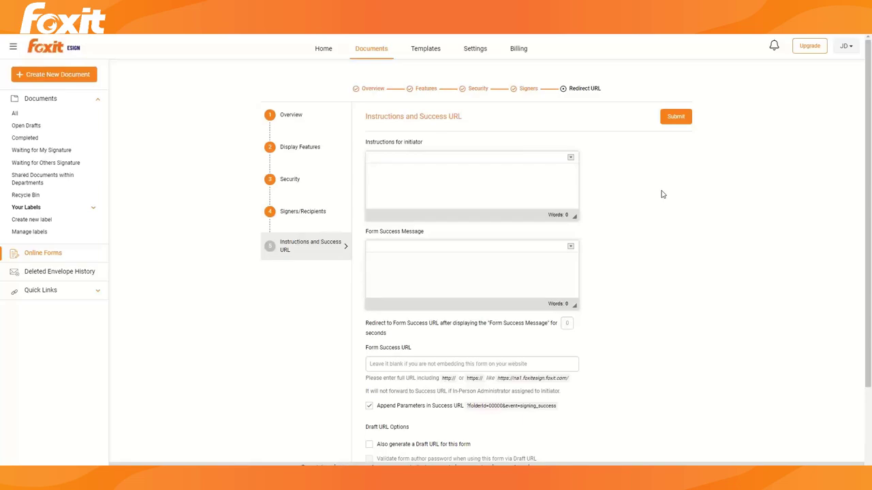
click(549, 175)
text(Please fill out the fields and sign, thank )
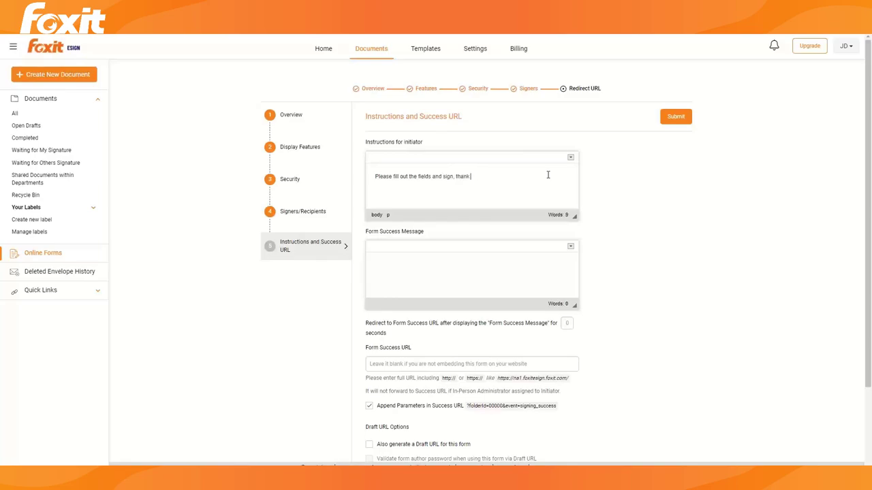
text(oyyou!)
- Give the instruction text a new colour, a larger font size, bold and centred alignment
click(571, 159)
drag(483, 246, 374, 246)
click(544, 200)
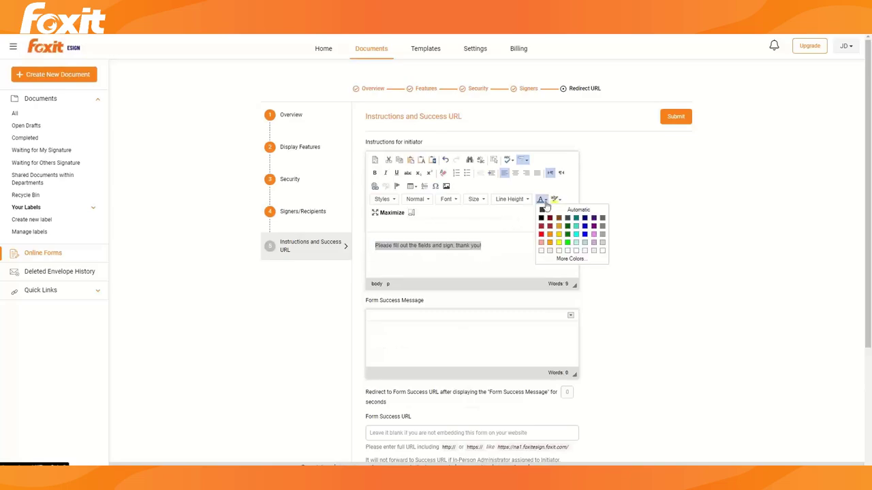
click(603, 224)
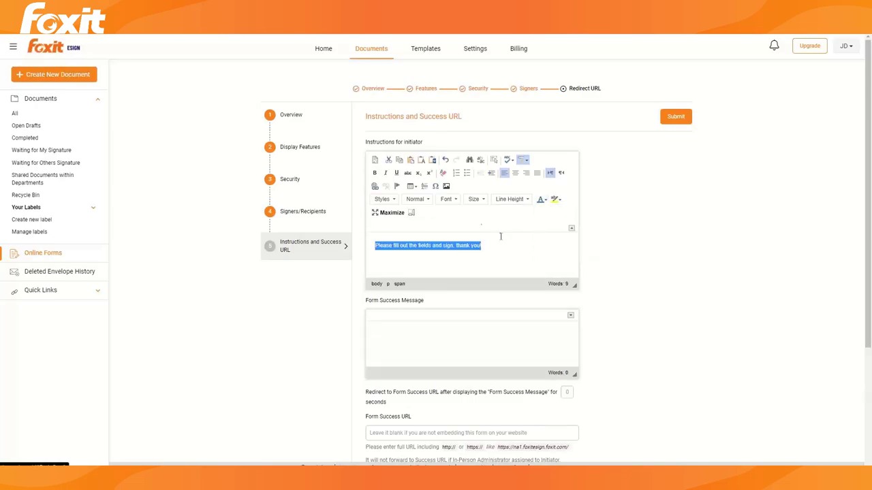
click(480, 199)
scroll(482, 235, down, 3)
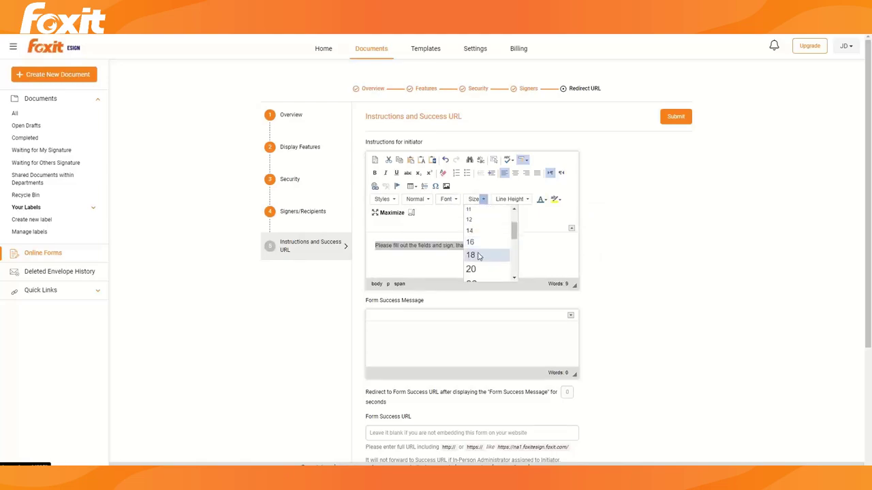
click(477, 253)
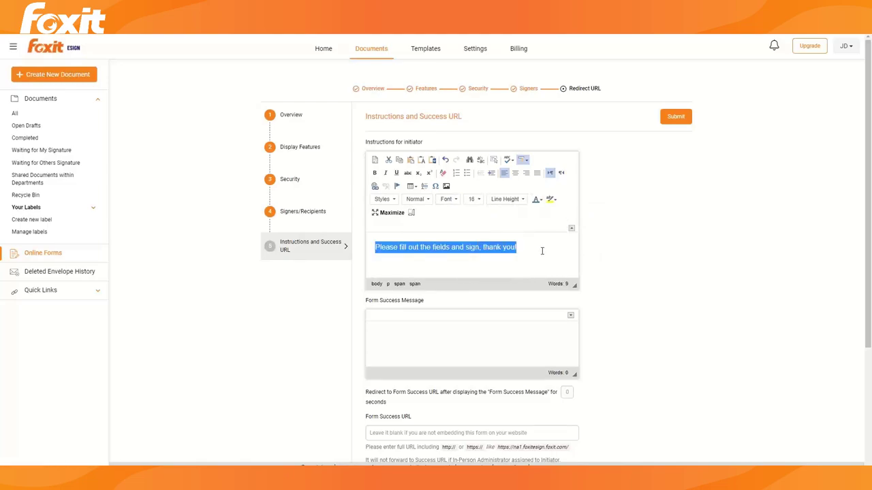
key(ctrl+b)
drag(544, 249, 350, 245)
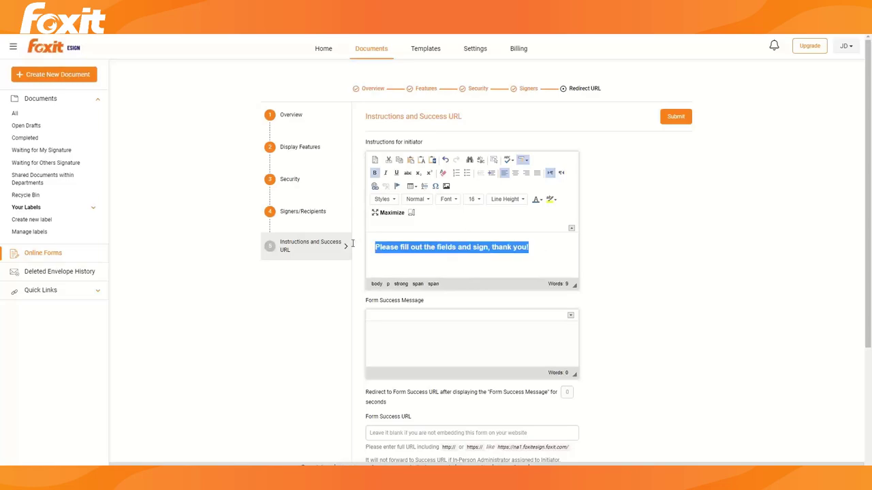
click(515, 172)
- Enter 'Thank you!' as the Form Success Message, centred and bold
click(510, 335)
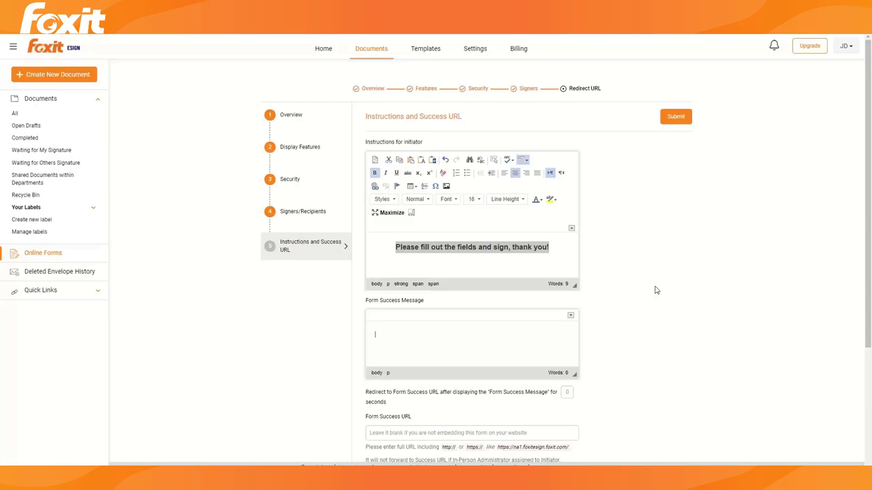
text(Thank you!)
triple_click(486, 335)
click(571, 318)
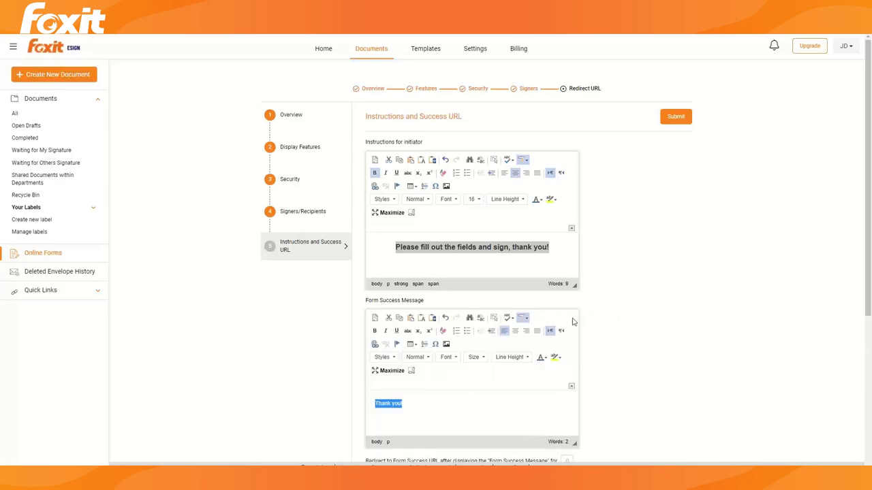
click(515, 331)
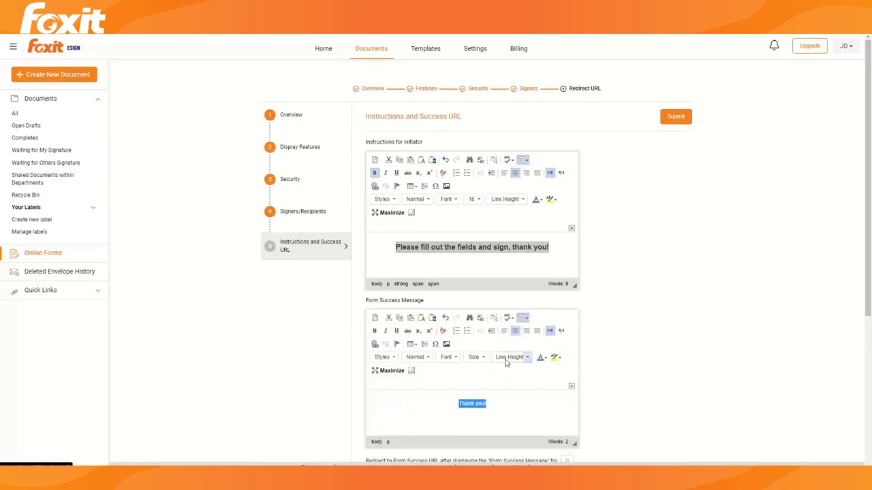
key(ctrl+b)
- Clear the leftover text selections and scroll down to the redirect settings
click(741, 379)
scroll(707, 358, down, 1)
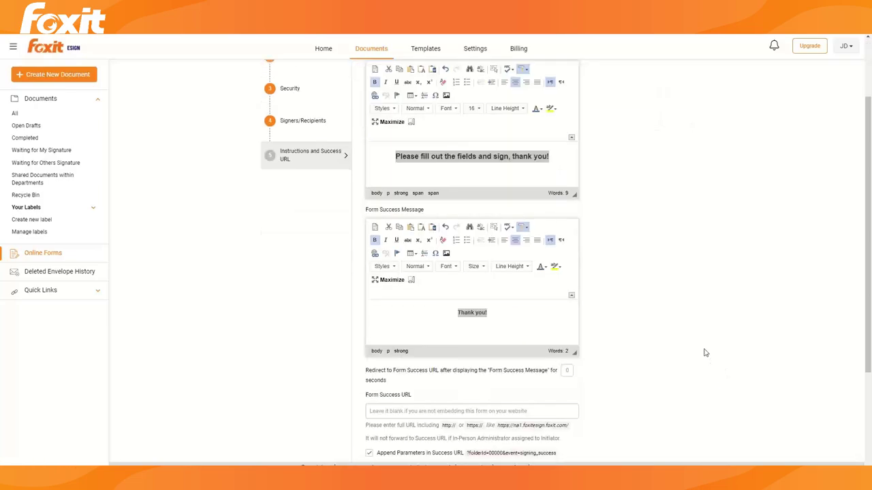
click(547, 325)
click(550, 159)
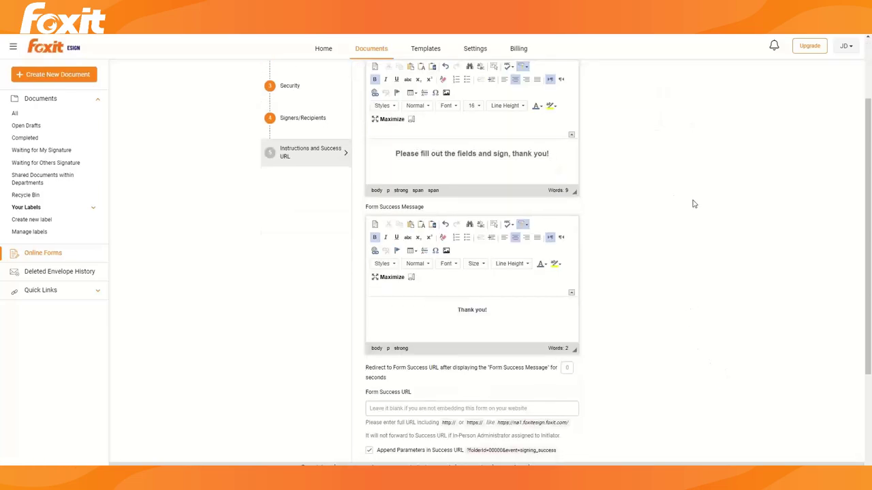
scroll(695, 202, down, 2)
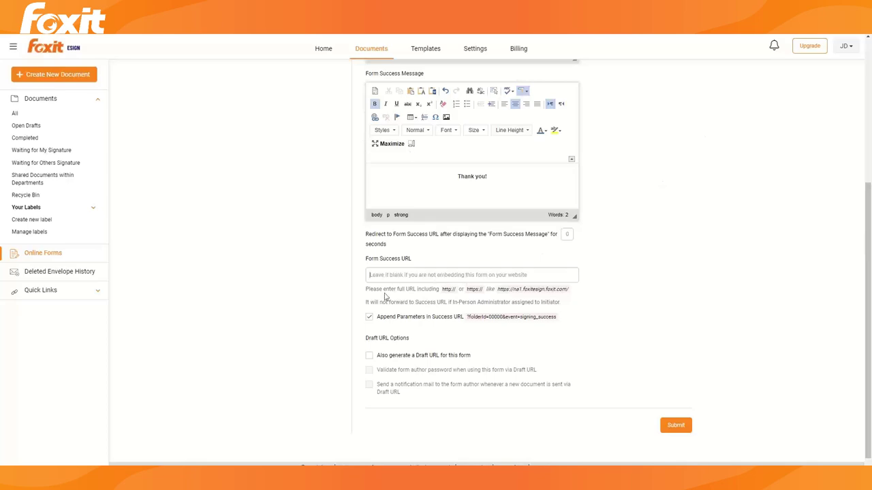
- Set the redirect delay to 3 seconds and enable 'Also generate a Draft URL for this form'
click(401, 276)
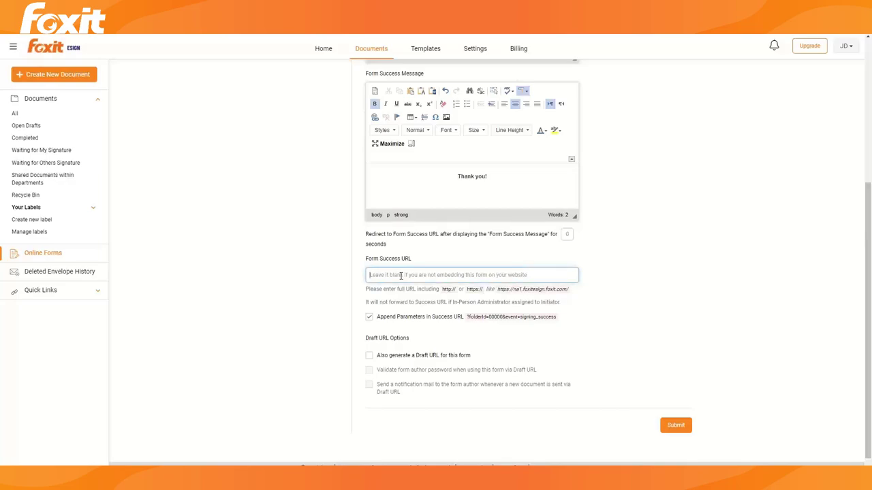
click(568, 234)
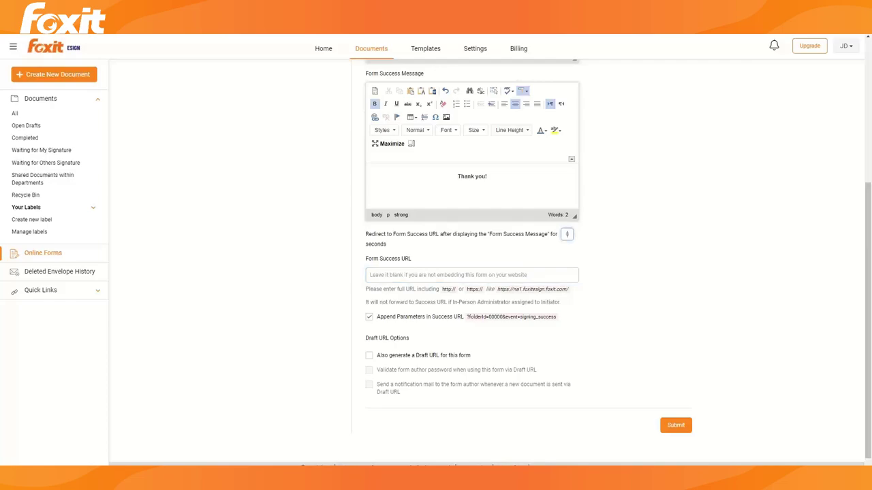
text(3)
drag(365, 340, 402, 345)
click(402, 345)
click(370, 356)
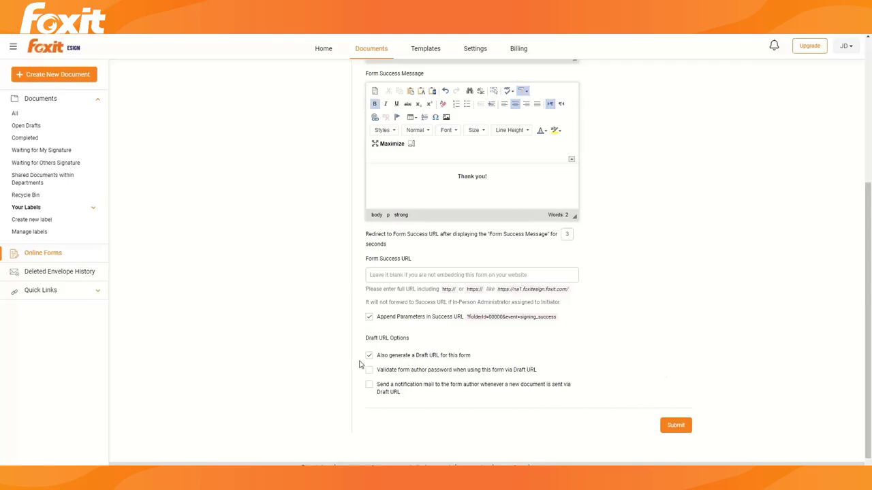
- Submit the form and copy its 'Distribute the link' URL from Online Form Links
click(676, 426)
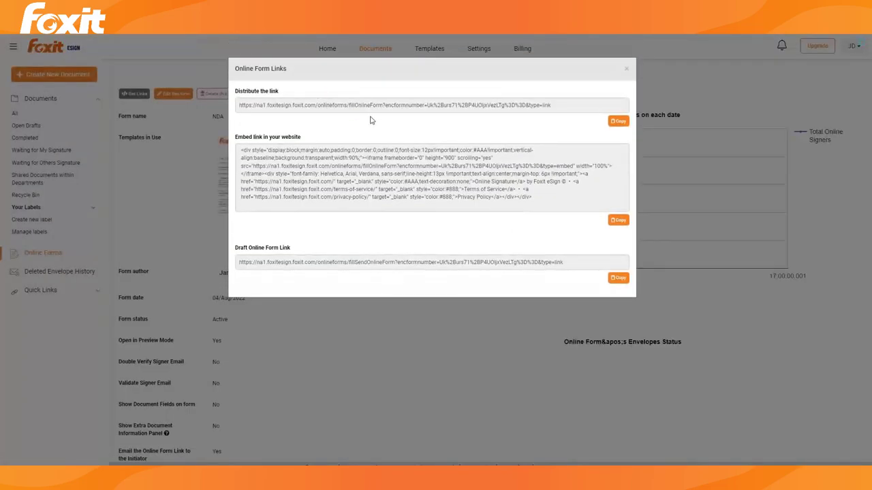
click(618, 122)
click(619, 122)
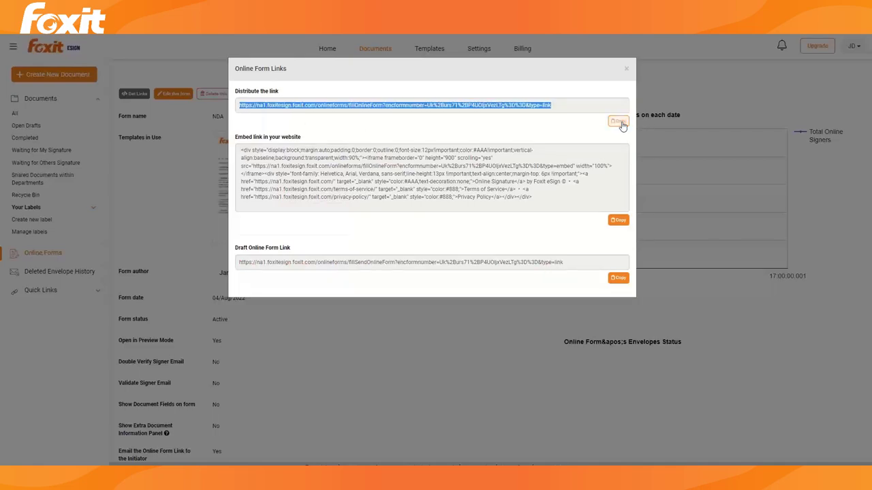
- Paste the form's own link into Form Success URL in step 5 and resubmit the form
click(628, 71)
click(173, 94)
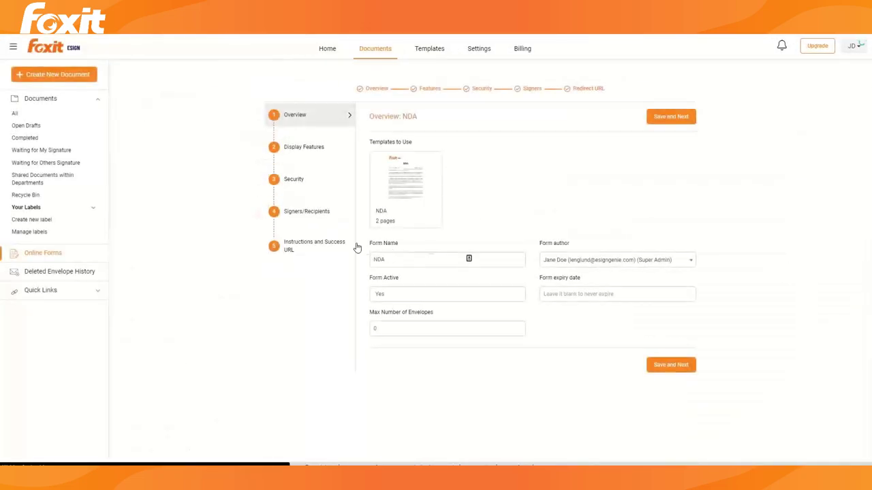
click(313, 252)
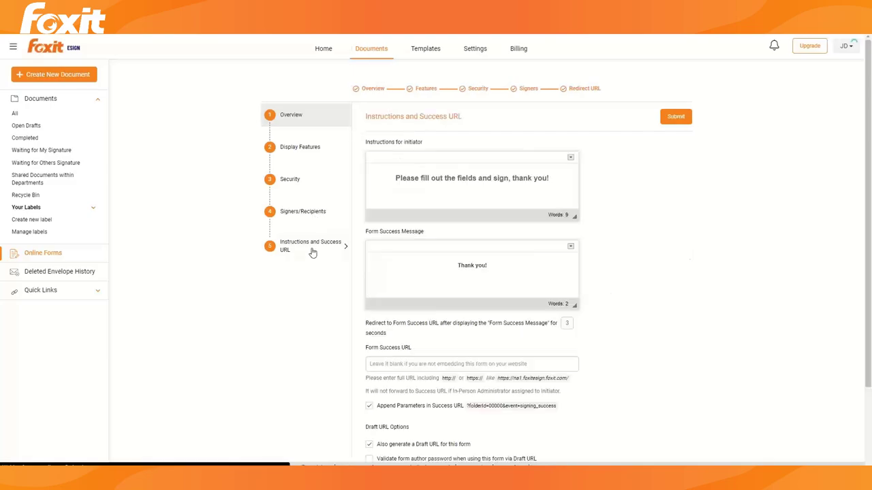
scroll(415, 320, down, 1)
click(414, 319)
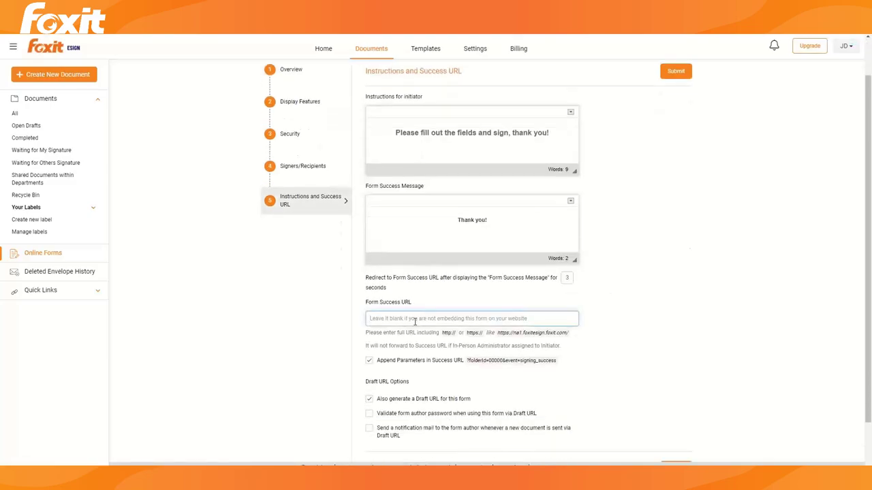
key(ctrl+v)
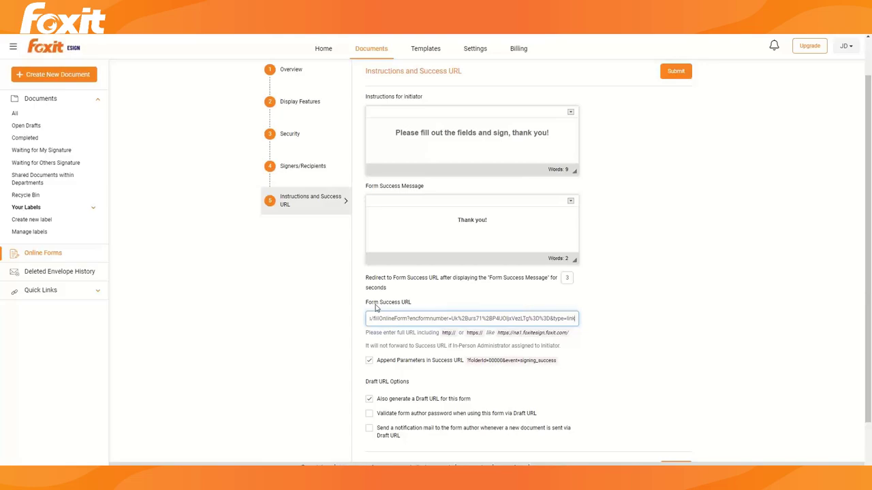
click(674, 72)
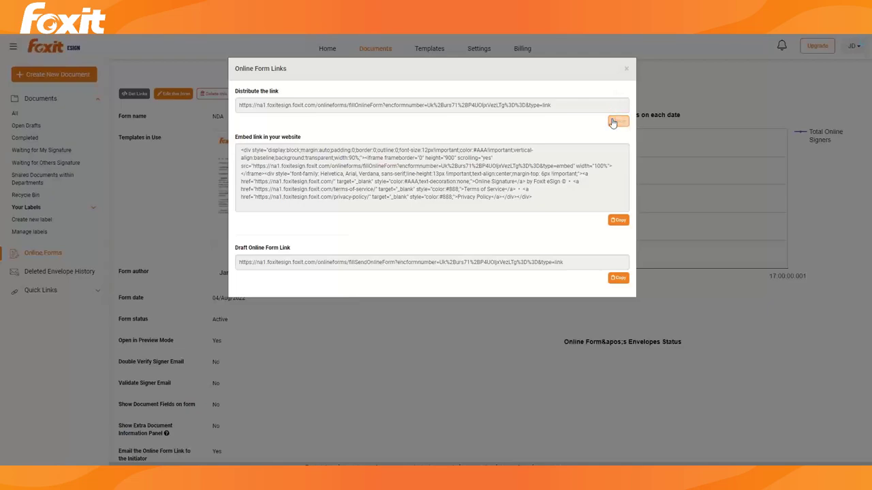
- Copy the distribution link again and load it in a new Incognito window
click(618, 119)
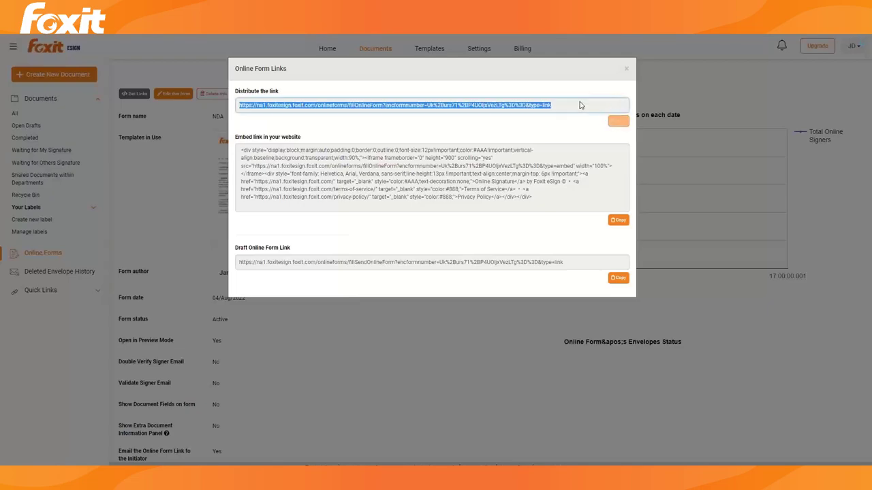
click(626, 70)
click(861, 26)
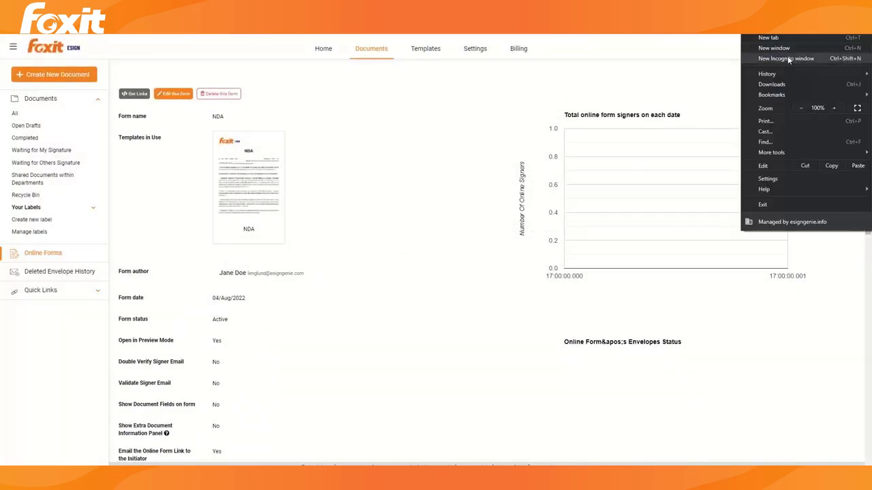
click(789, 58)
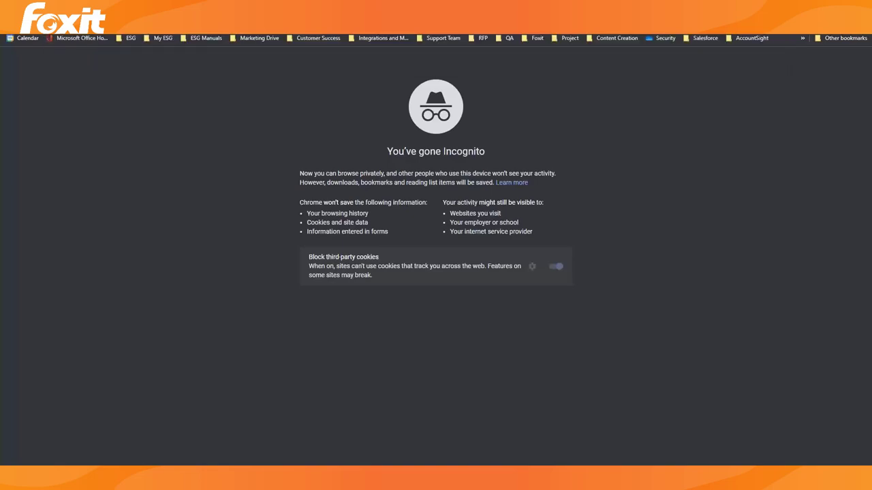
key(Return)
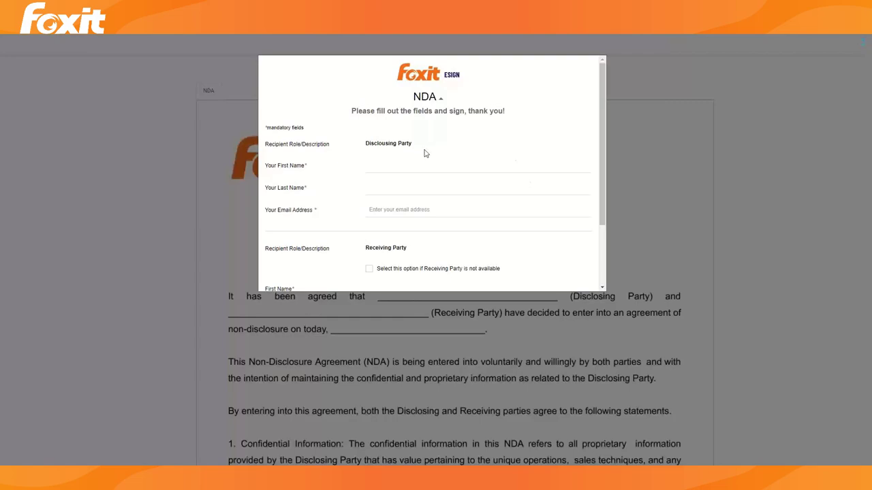
- Enter the Disclosing Party's first and last name in the NDA form
scroll(424, 152, down, 3)
scroll(389, 184, up, 3)
click(399, 169)
key(Tab)
text(l)
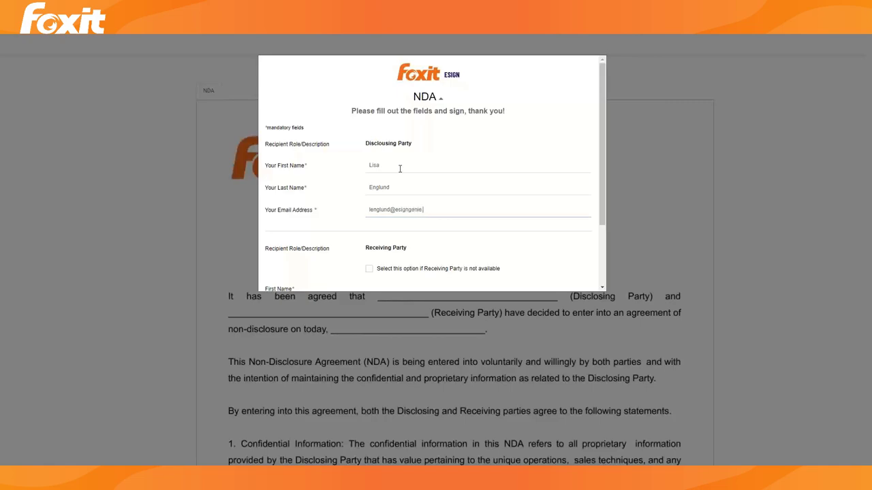
- Mark the Receiving Party as not available and submit the form
mouse_move(505, 114)
mouse_down()
mouse_move(438, 121)
mouse_move(355, 111)
mouse_move(506, 113)
mouse_up()
click(366, 115)
click(508, 112)
scroll(498, 125, down, 3)
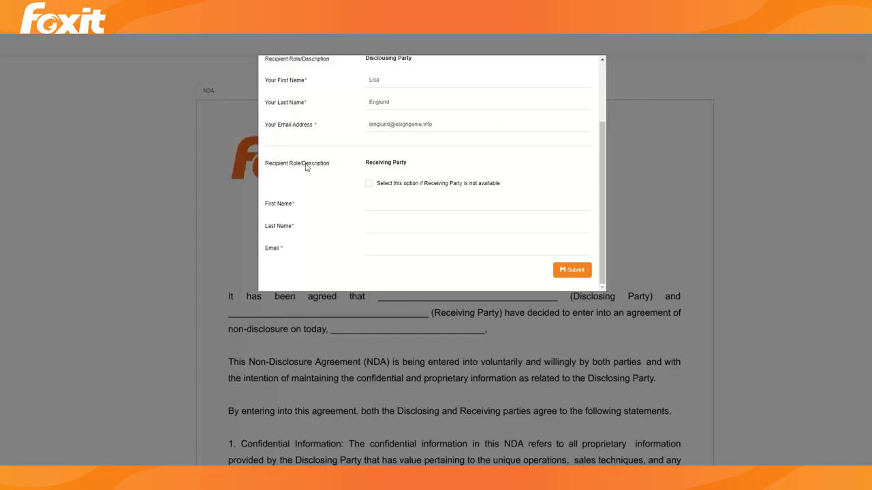
click(369, 184)
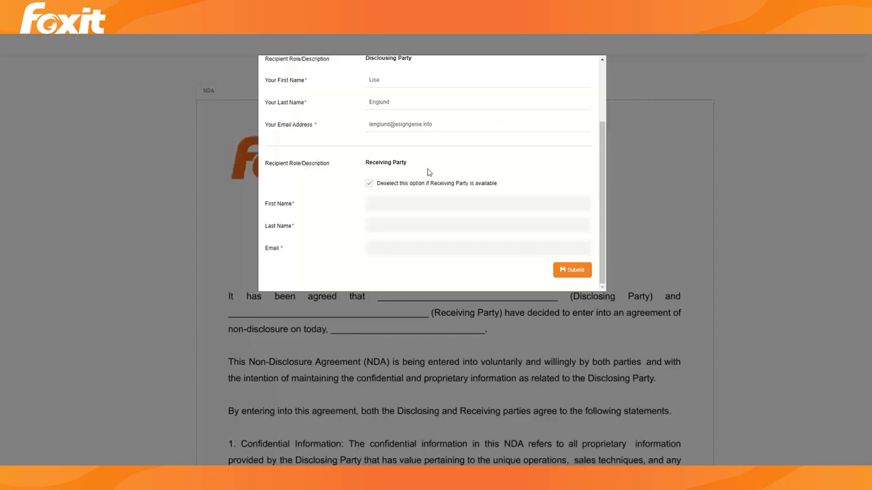
click(576, 272)
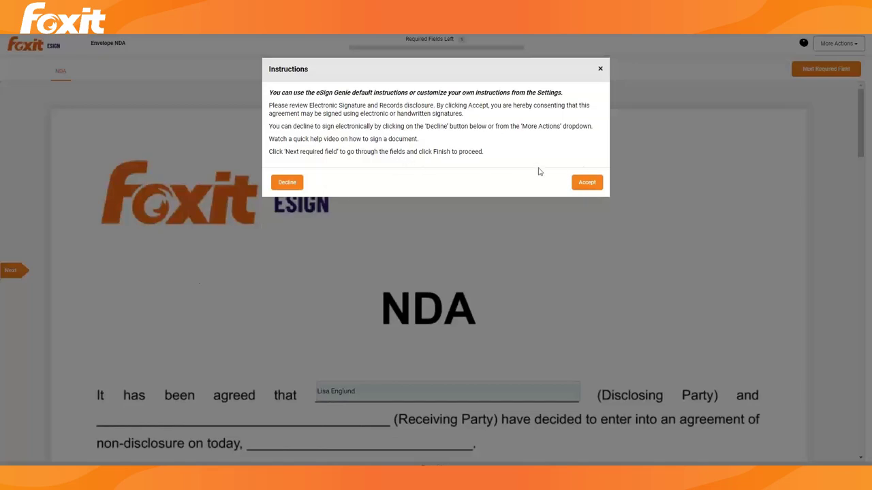
- Accept the signing instructions and apply a cursive signature to the required signature field
click(585, 182)
scroll(496, 230, down, 5)
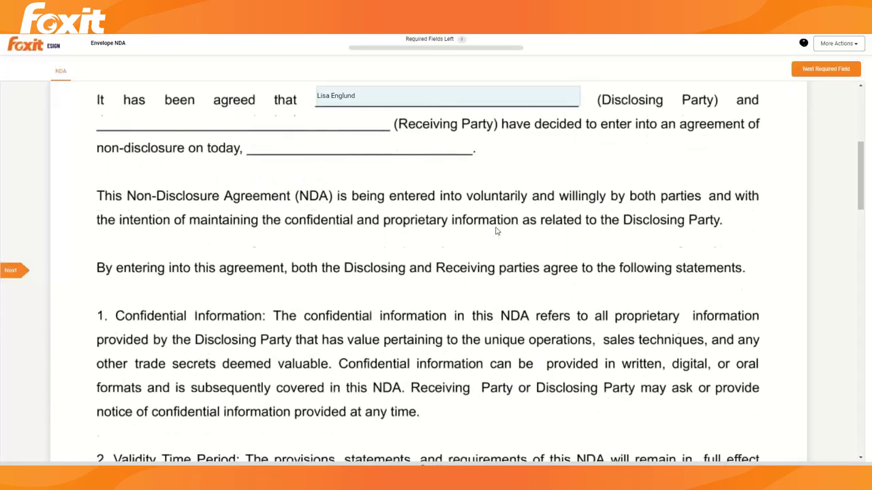
scroll(496, 230, down, 3)
click(14, 271)
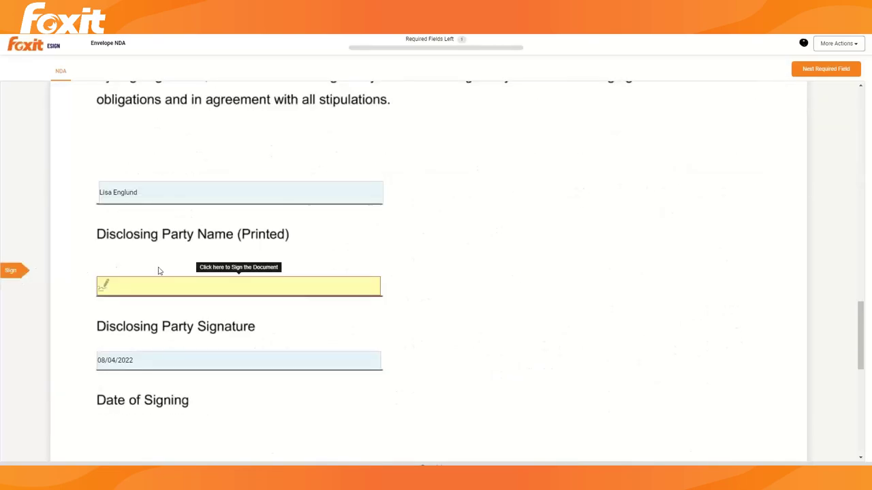
click(153, 288)
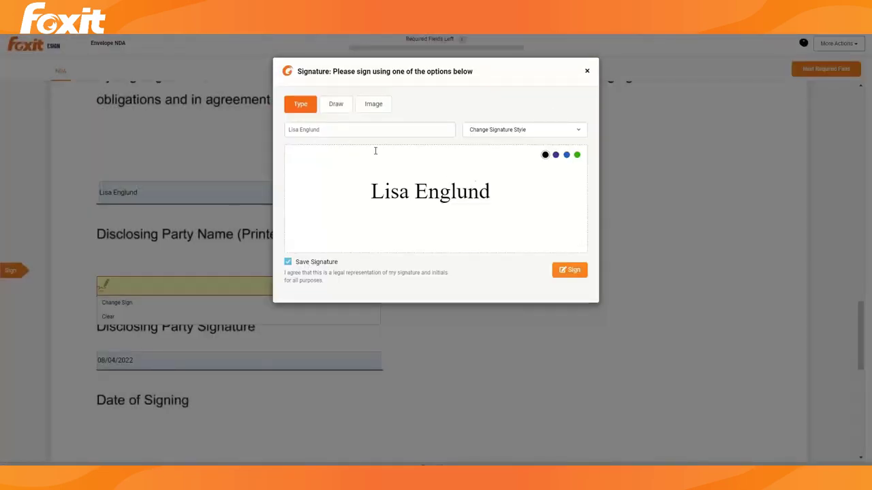
click(564, 271)
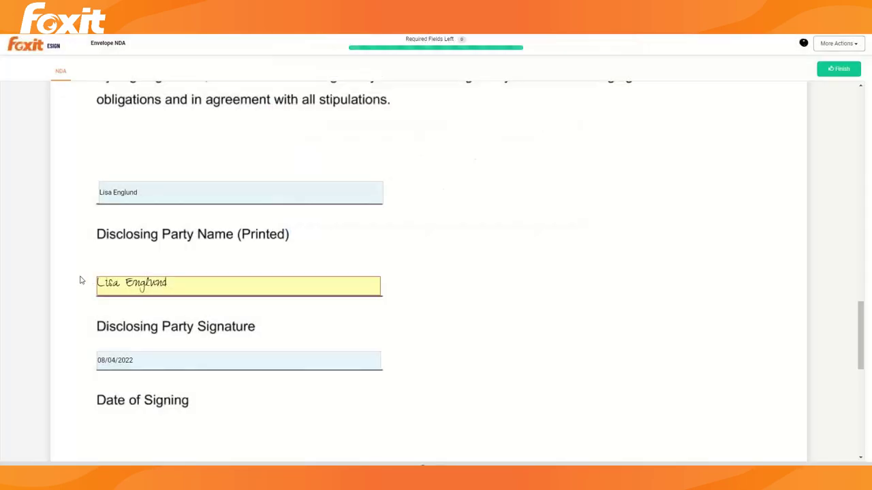
- Finish signing, agree to the electronic signature consent and confirm
click(830, 68)
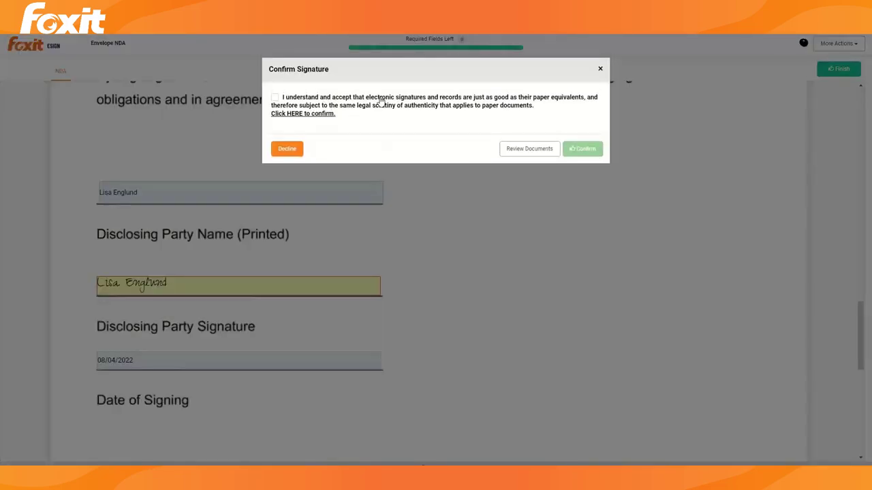
click(382, 101)
click(589, 149)
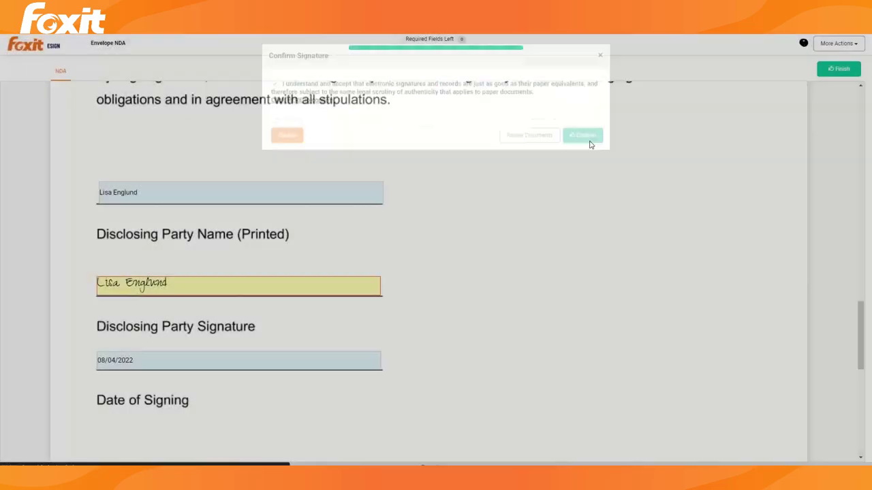